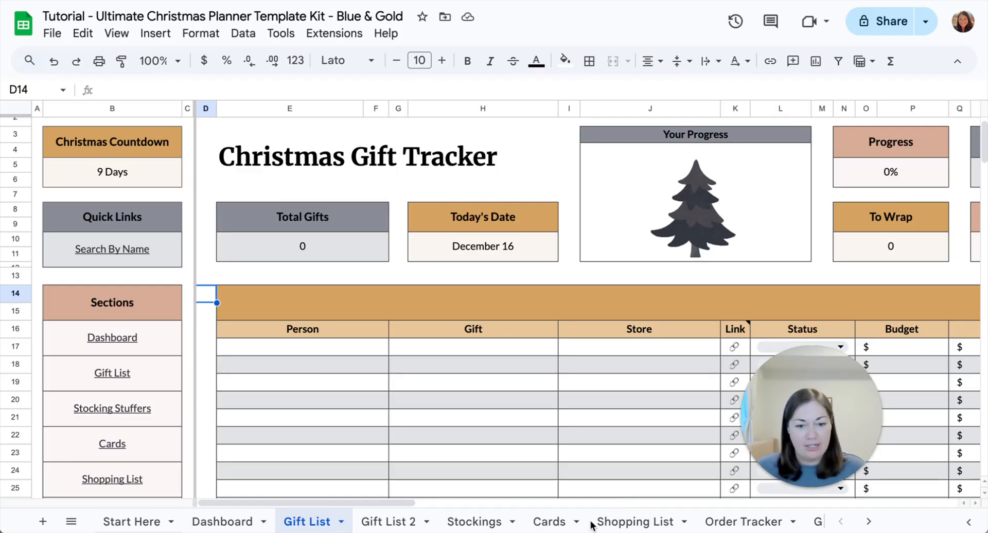
Look through the planner's sheets, and follow the Dashboard link in the Gift List sheet's Sections list
scroll(592, 526, right, 10)
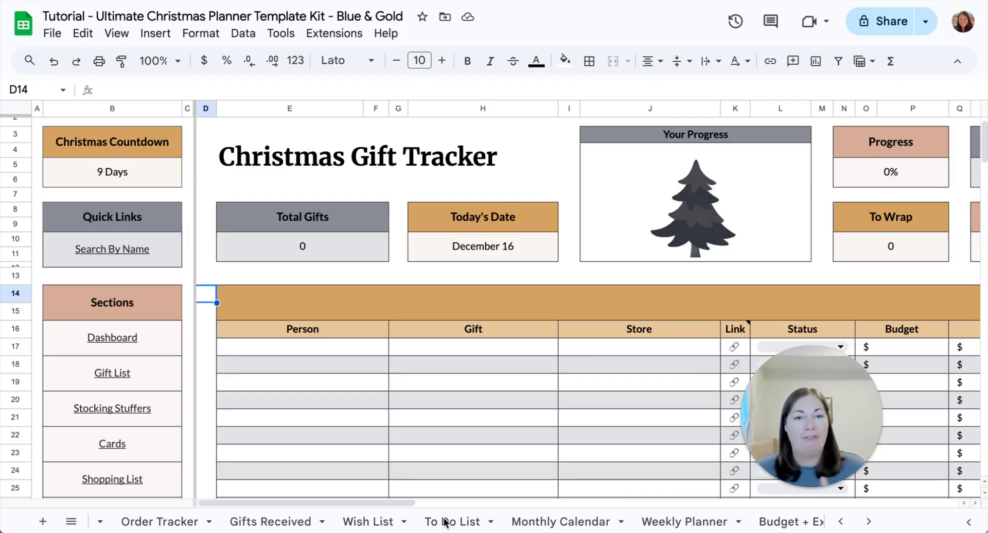
scroll(284, 525, left, 5)
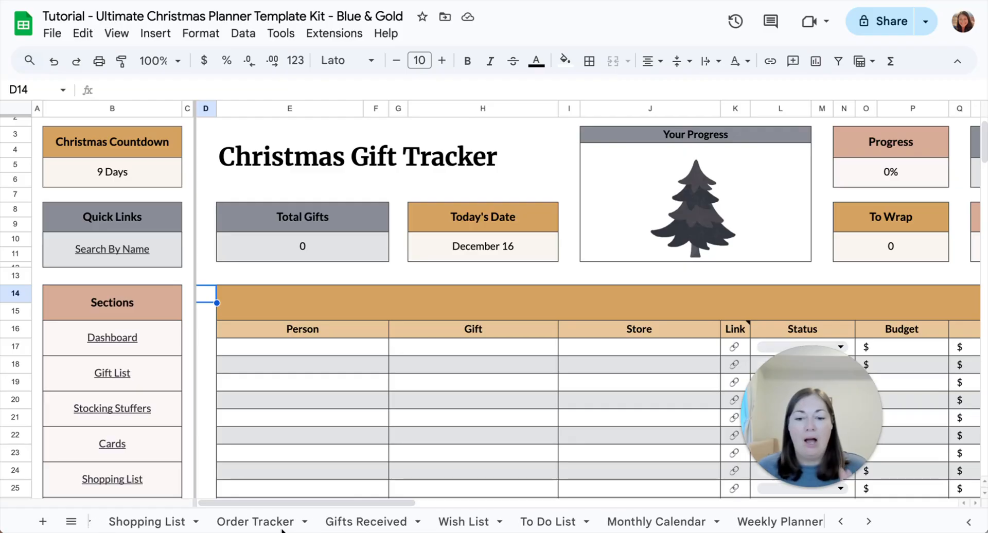
scroll(111, 359, down, 1)
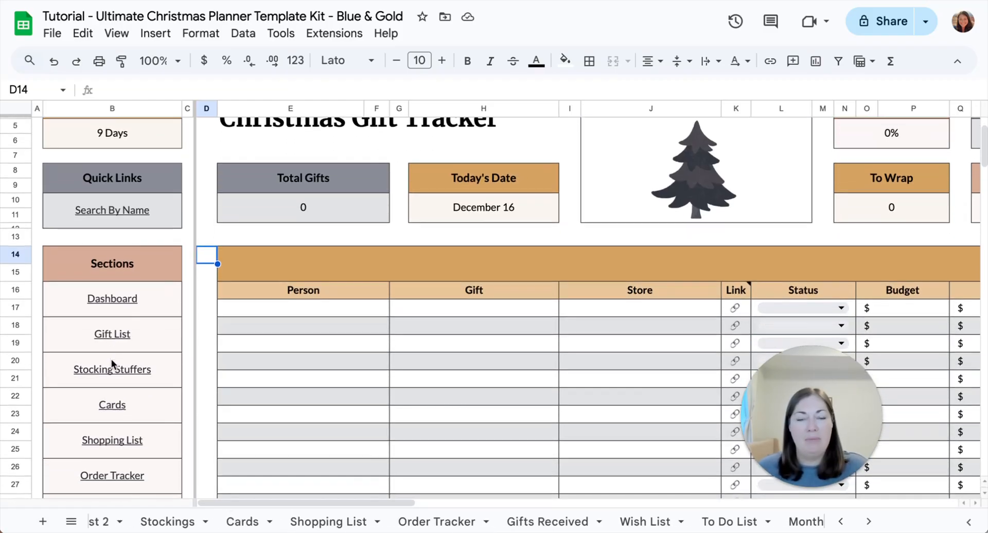
scroll(111, 360, down, 1)
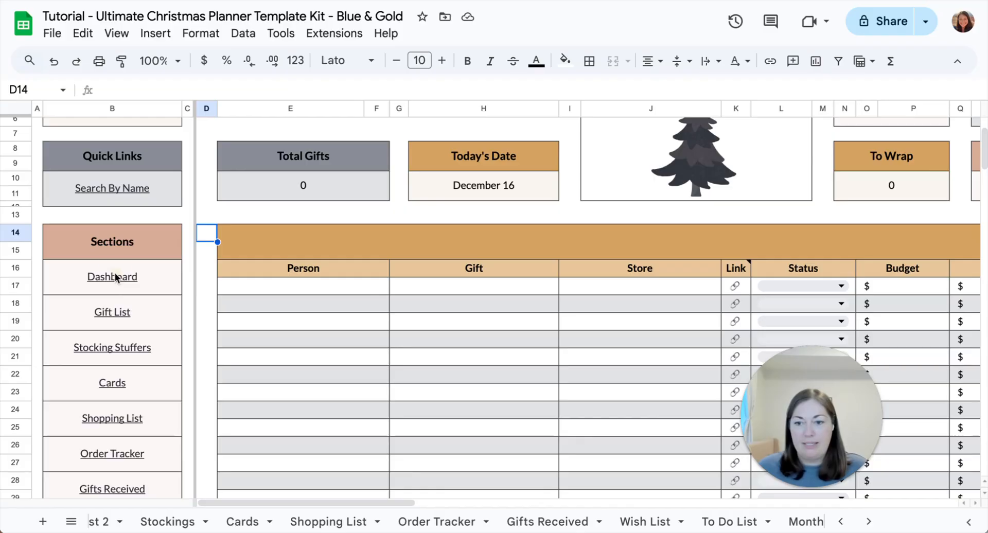
click(108, 277)
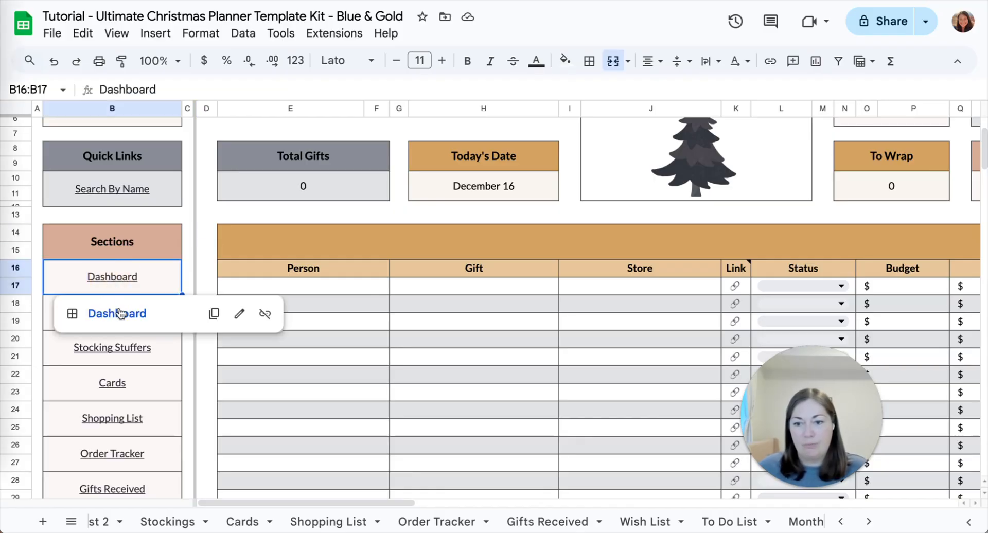
click(117, 313)
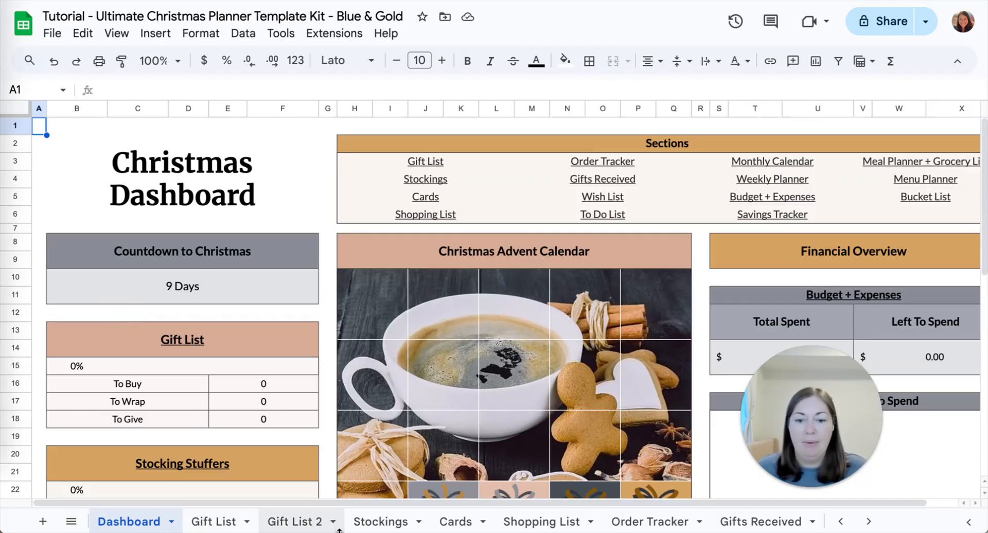
On the Gift List 2 sheet, enter "Dashboard" in the first empty cell under Sections
click(290, 522)
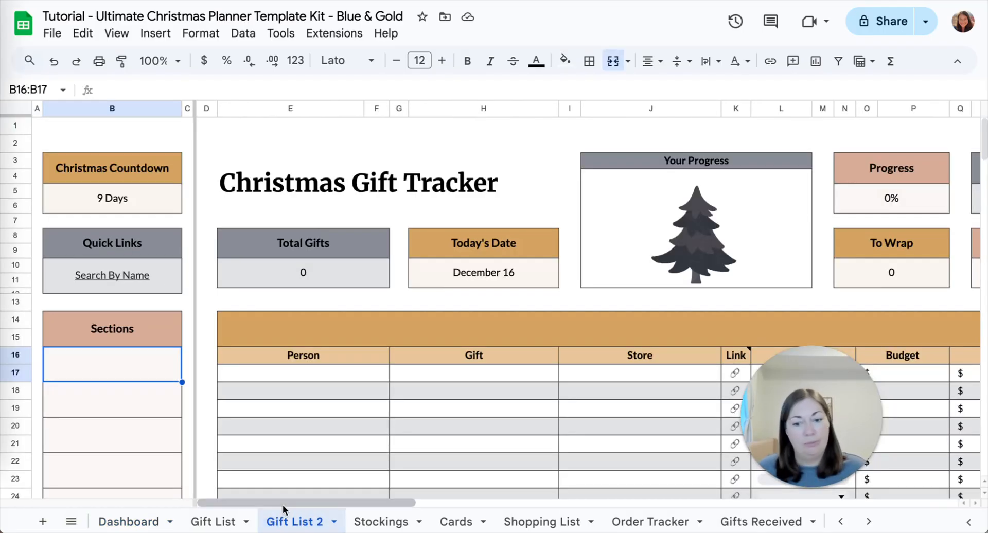
scroll(118, 373, down, 5)
scroll(117, 373, down, 2)
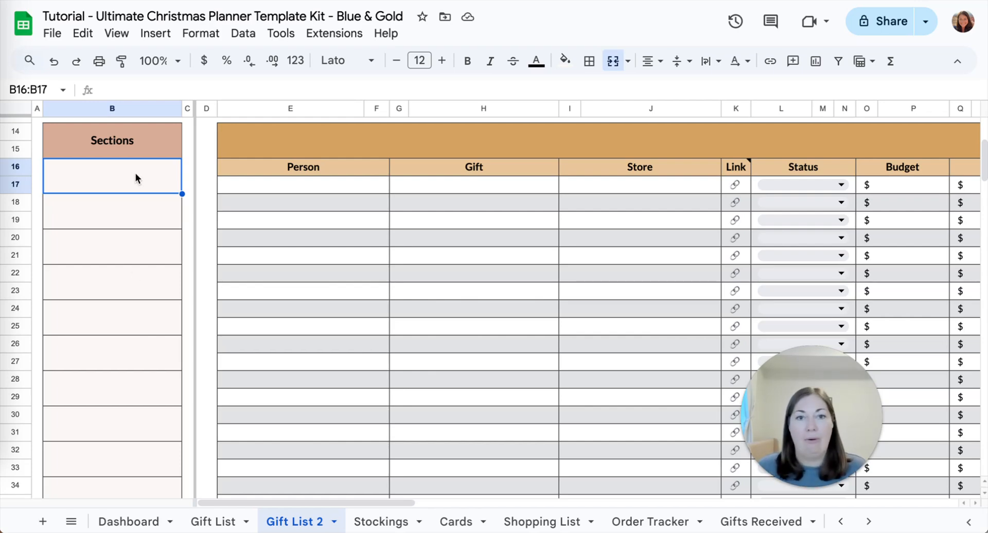
click(101, 177)
double_click(109, 177)
text(Dashboard)
key(Return)
Enter "Gift List" in the Sections cell directly below Dashboard
click(101, 220)
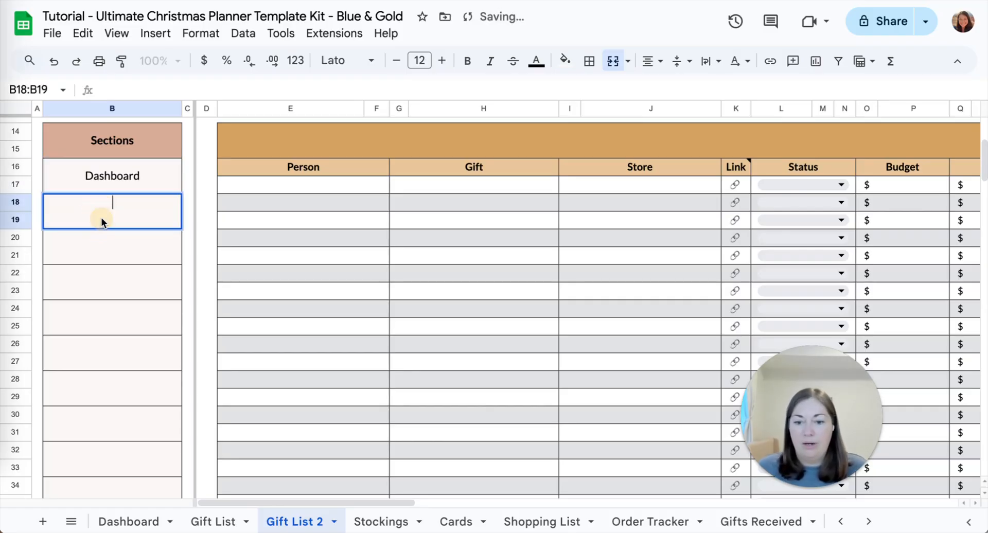
scroll(202, 520, up, 2)
key(Return)
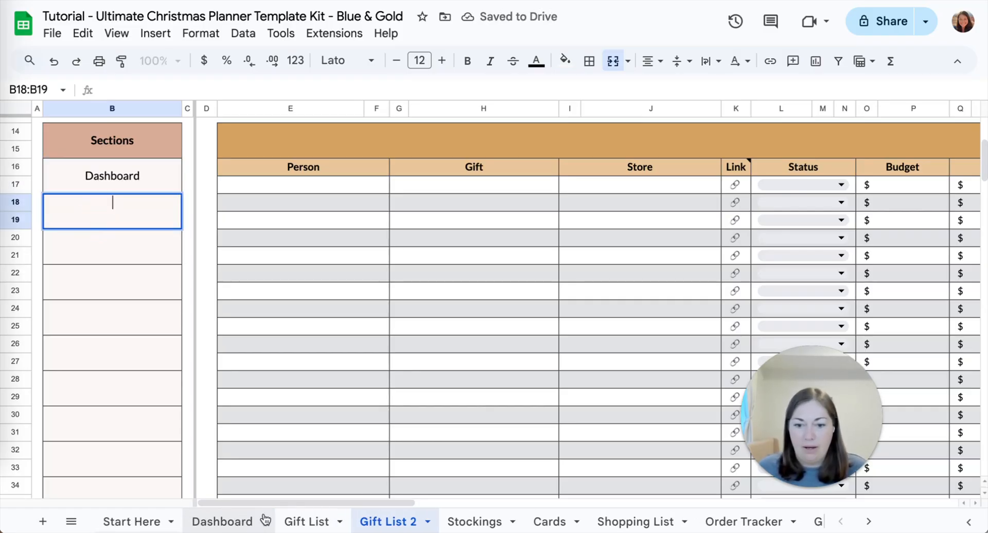
text(Gift List)
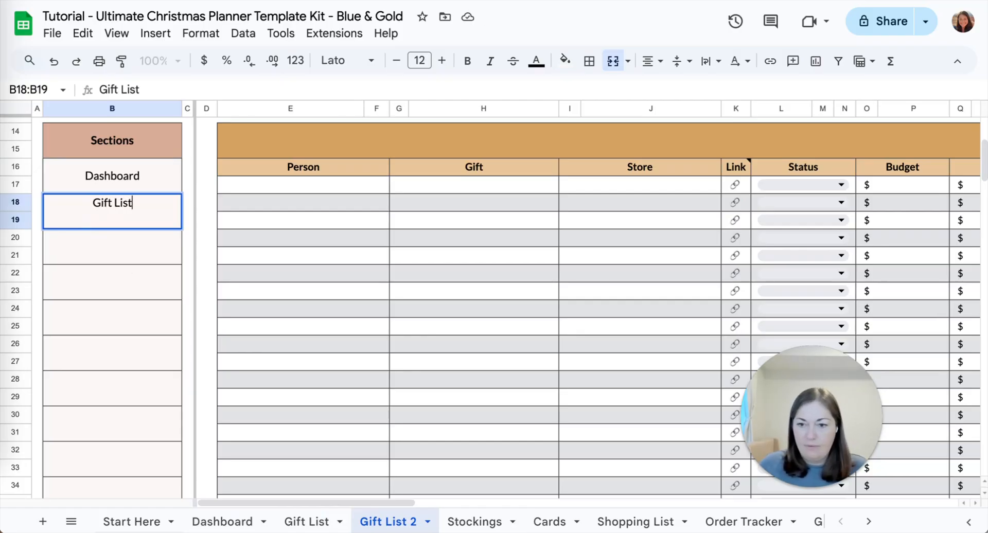
key(Return)
Add "Stockings" and "Cards" in the two Sections cells below Gift List
click(121, 251)
key(Return)
text(S)
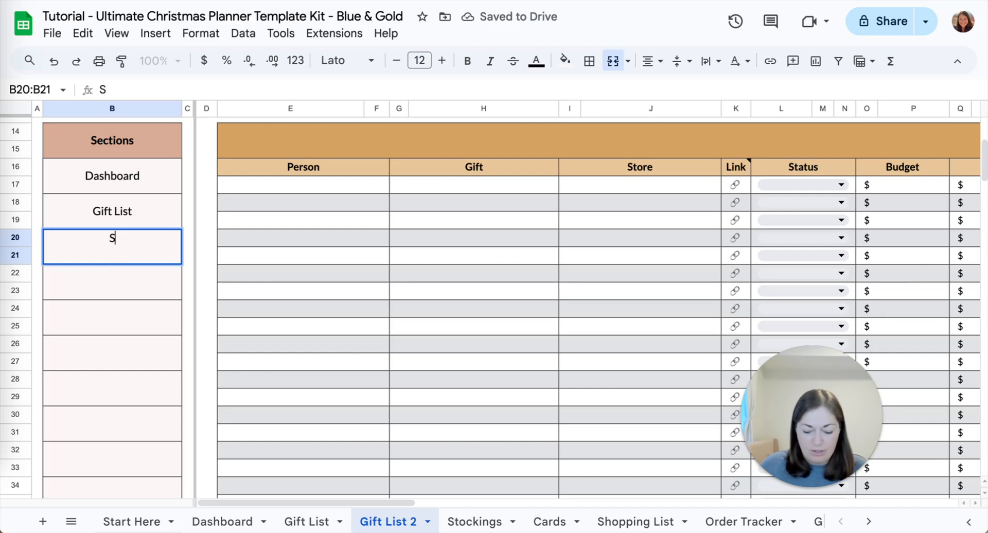
text(tockings)
key(Return)
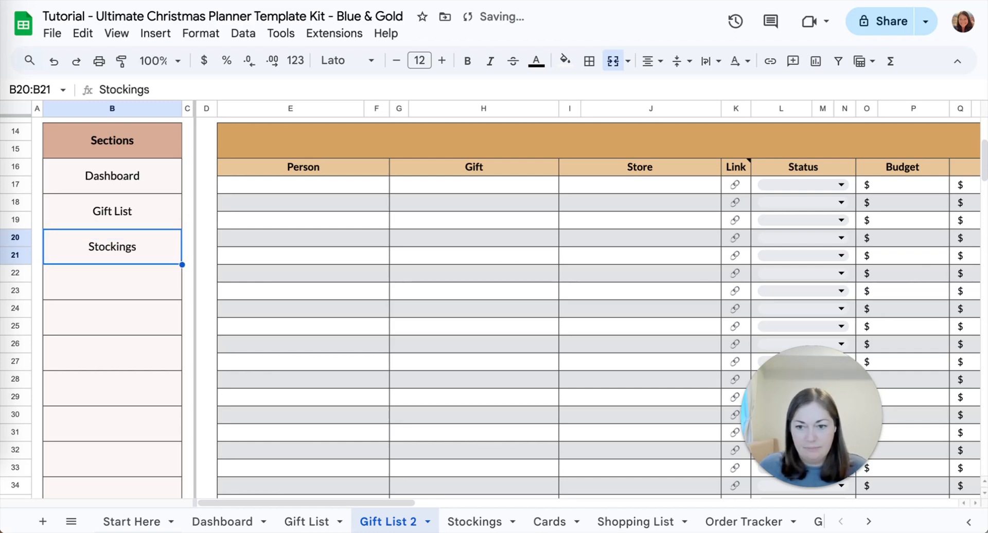
click(125, 282)
text(Card)
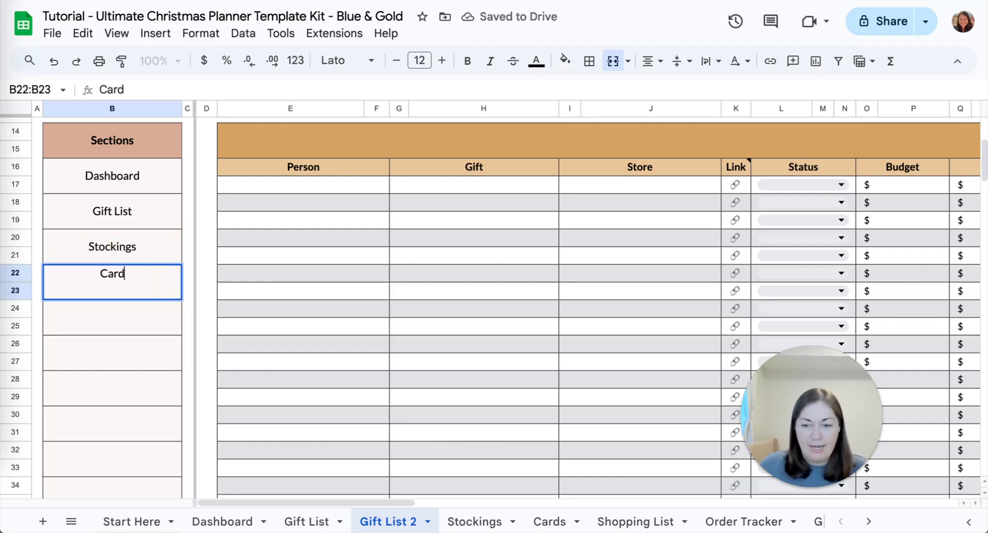
text(s)
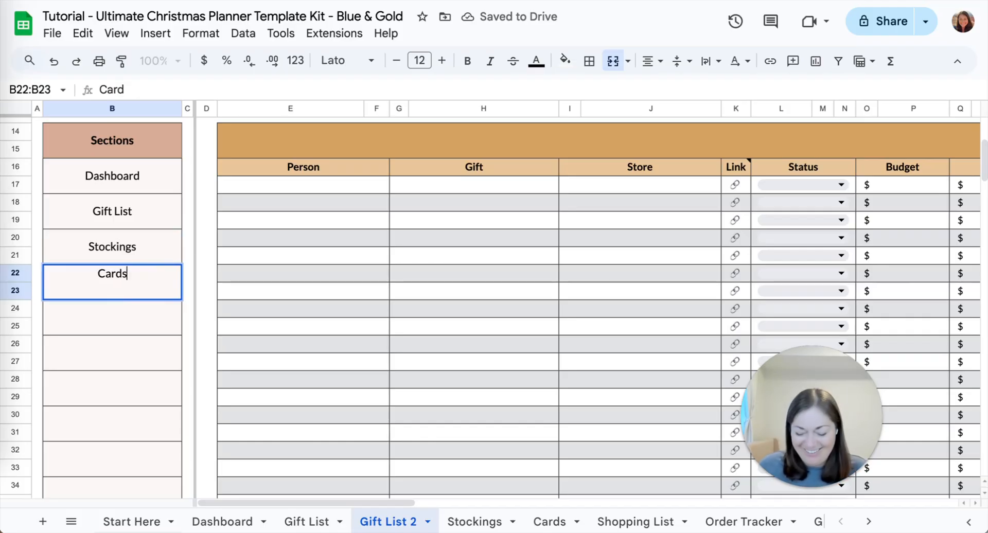
Enter "Shopping List" in the Sections cell below Cards
double_click(118, 321)
text(Shoppinglis)
key(BackSpace)
key(BackSpace)
key(BackSpace)
text(List)
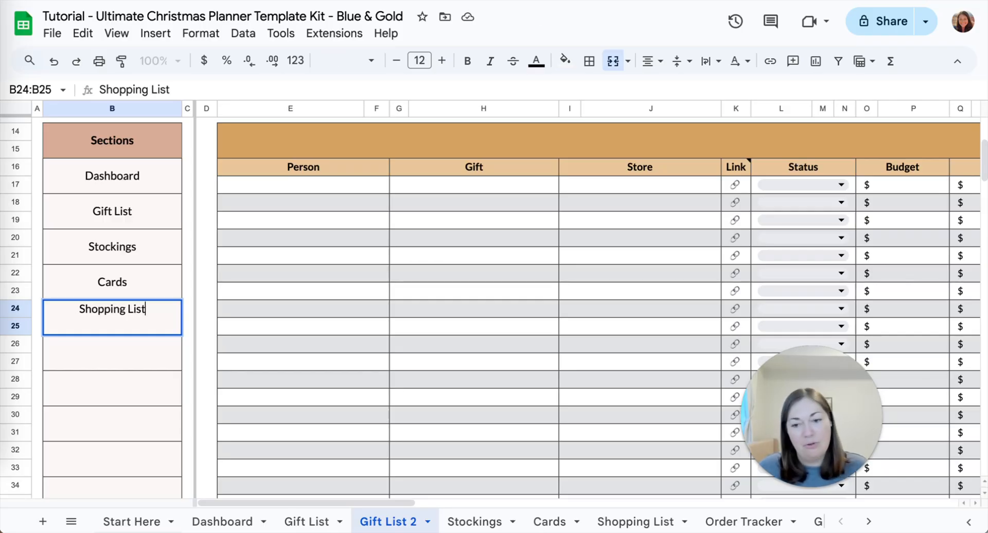
key(Return)
Examine the names of the remaining sheets and the empty cells left in the Sections list
scroll(123, 354, down, 1)
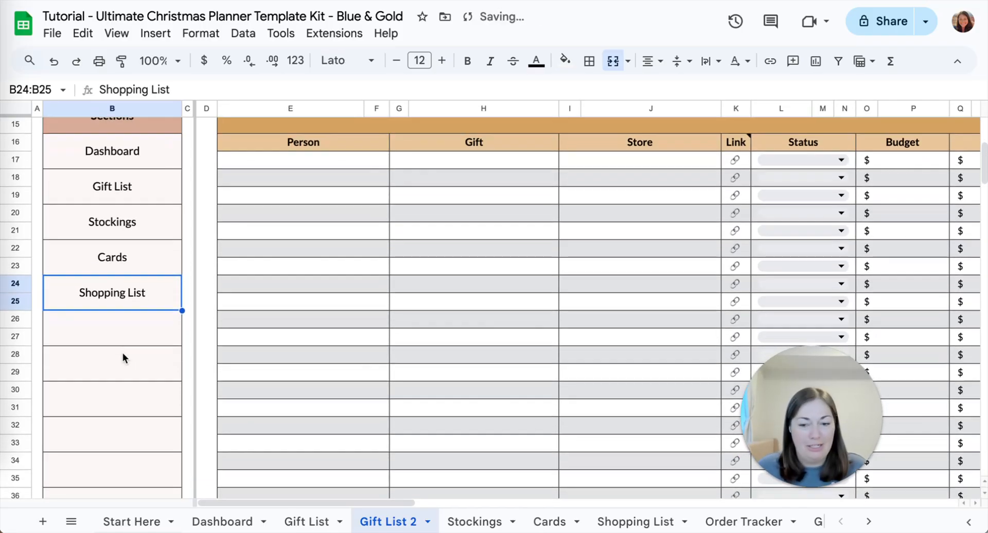
scroll(514, 522, right, 12)
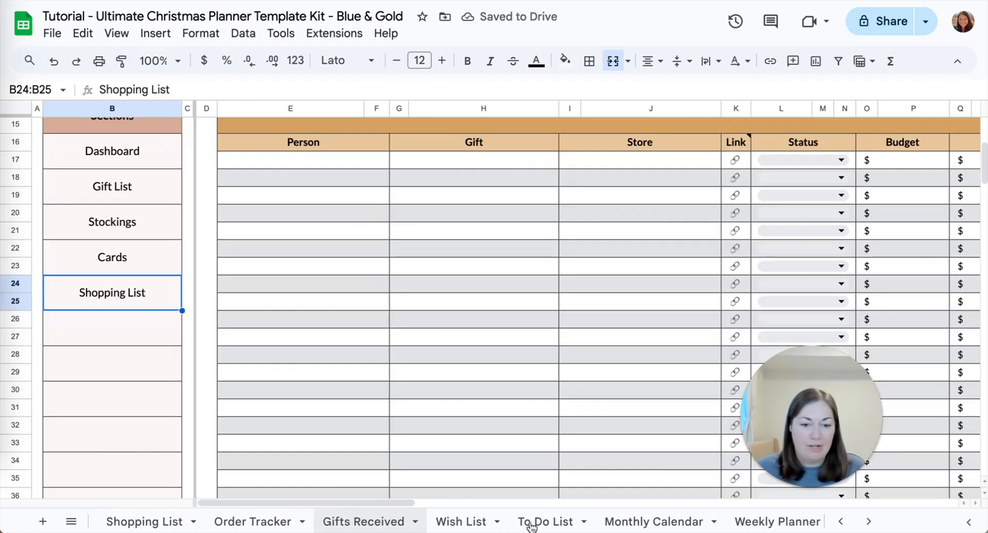
scroll(532, 521, left, 10)
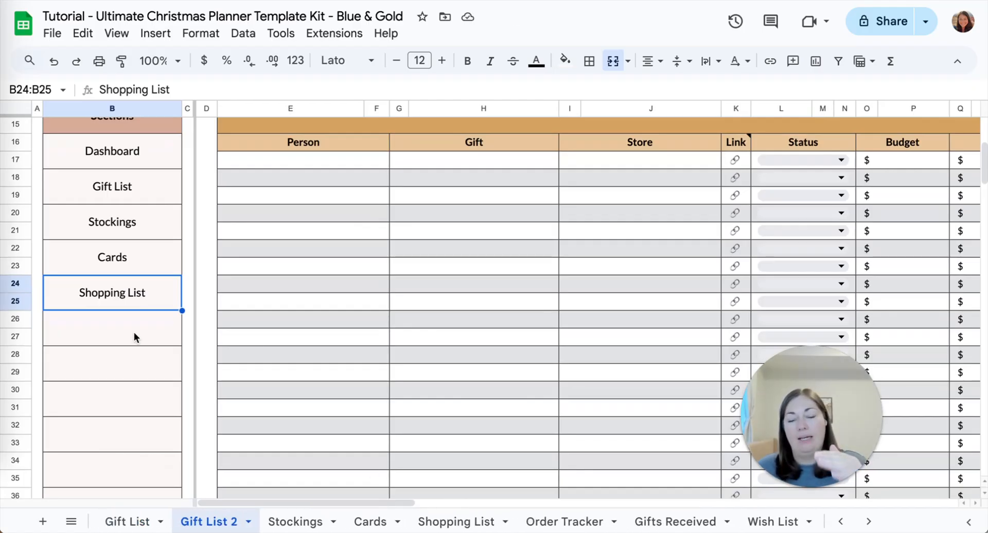
scroll(134, 335, down, 1)
scroll(134, 332, down, 3)
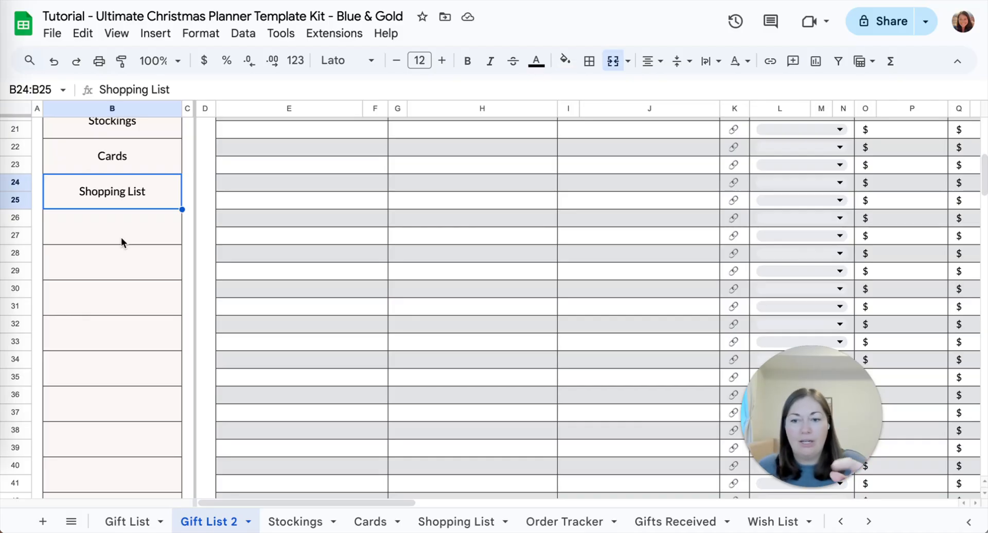
scroll(121, 240, down, 8)
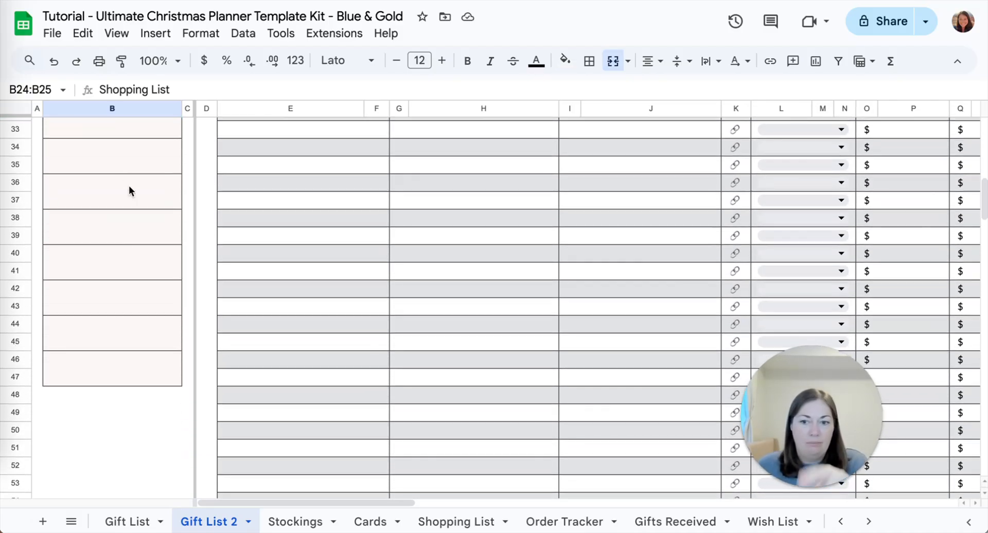
scroll(125, 288, up, 15)
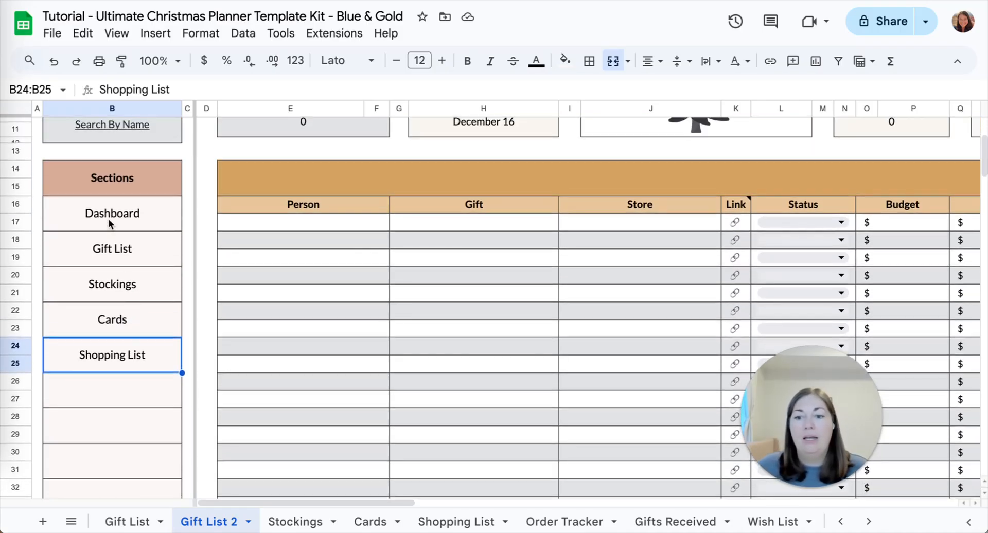
Insert a link on the Dashboard cell in the Sections list, choosing the Dashboard sheet from the workbook's sheets
click(109, 218)
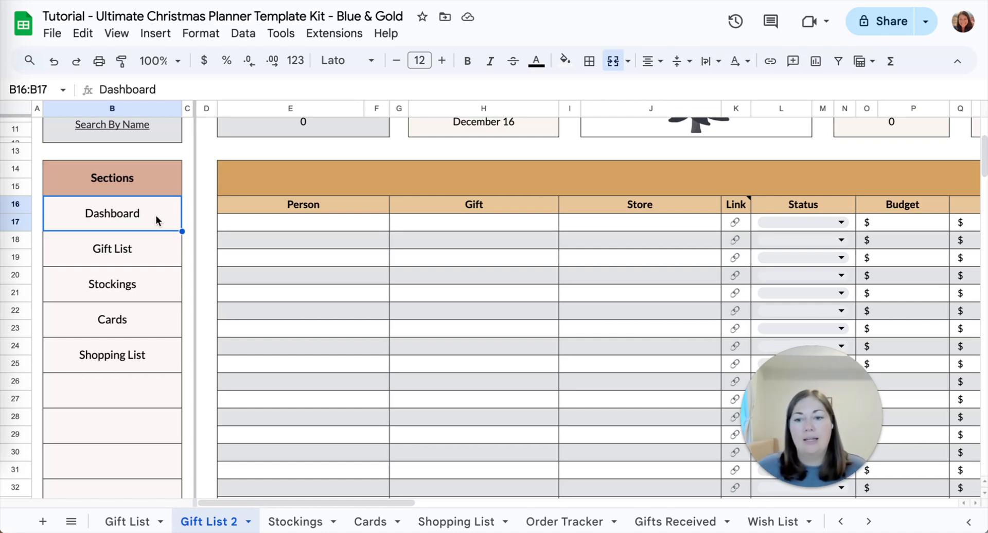
right_click(107, 213)
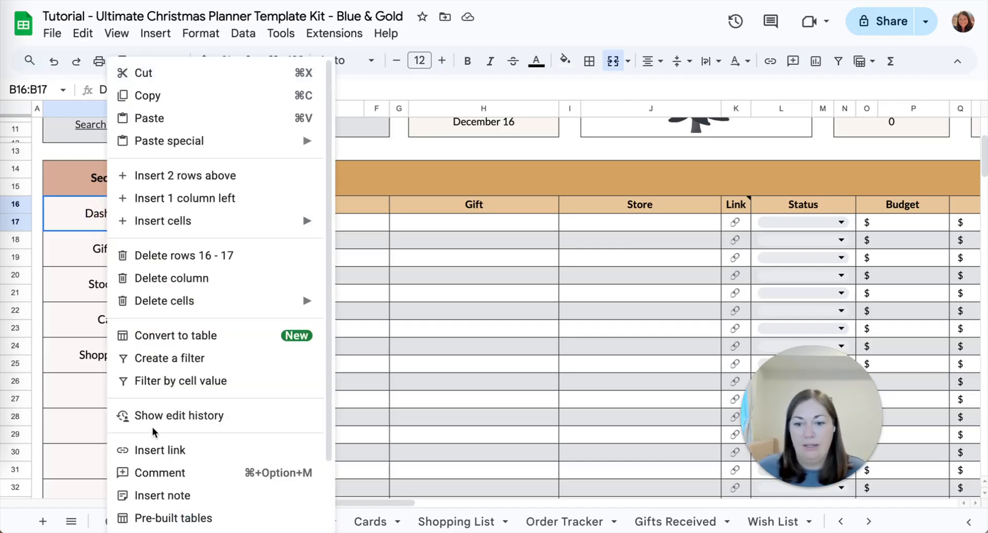
click(150, 451)
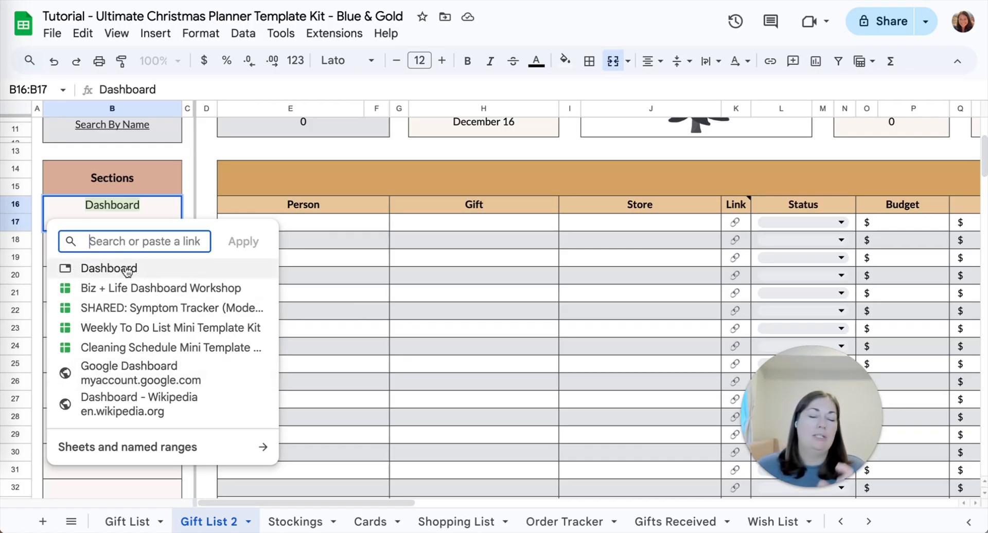
click(100, 448)
scroll(115, 375, down, 5)
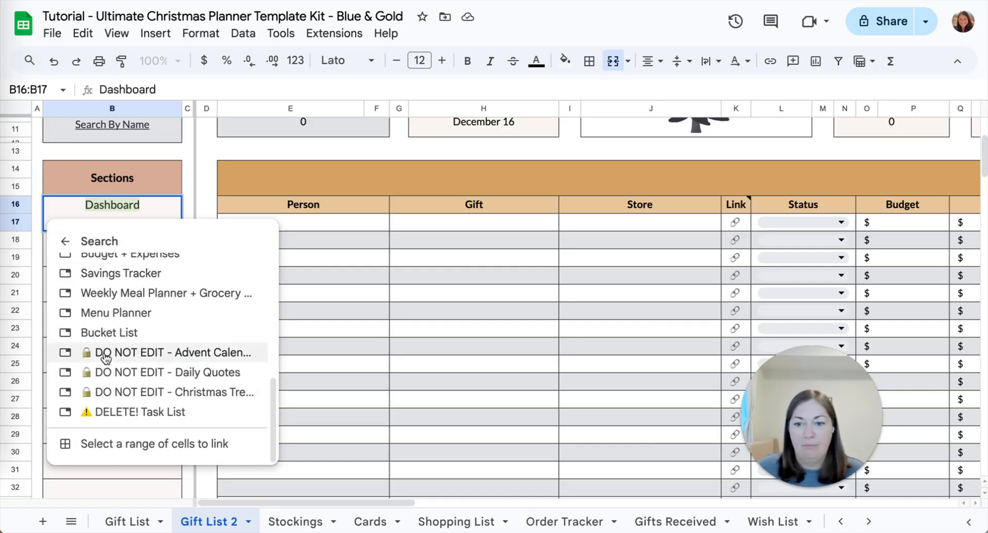
scroll(108, 361, up, 5)
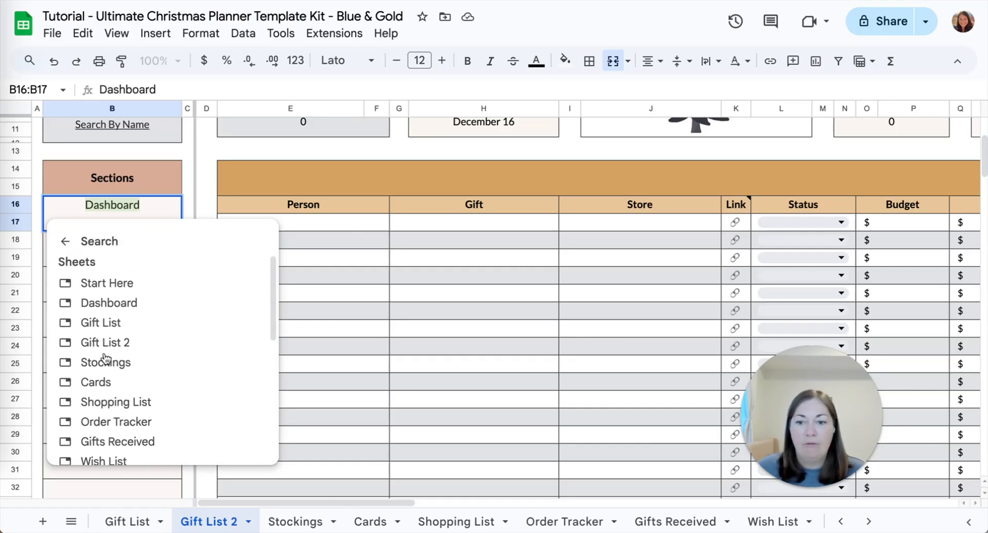
click(106, 309)
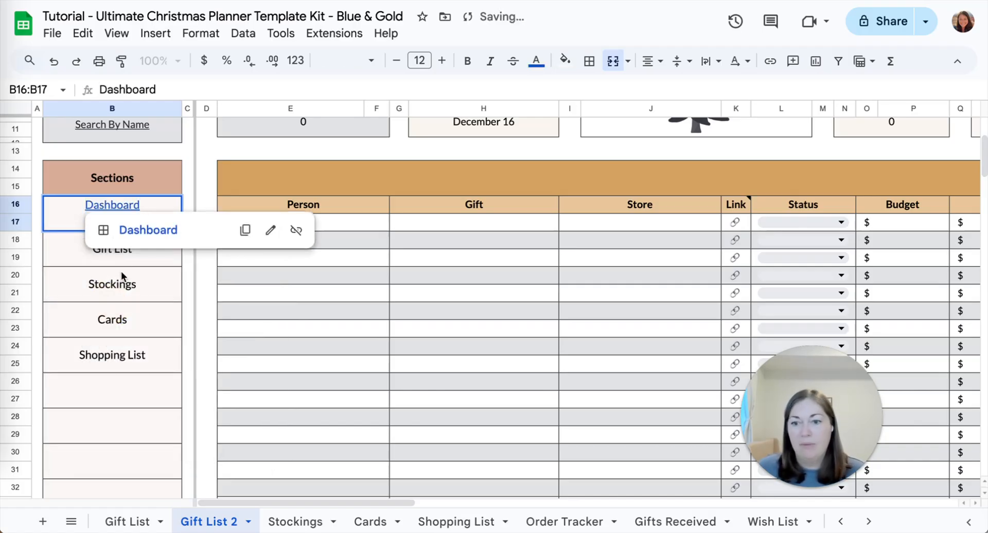
Link the Gift List cell in the Sections list to the Gift List sheet
click(65, 246)
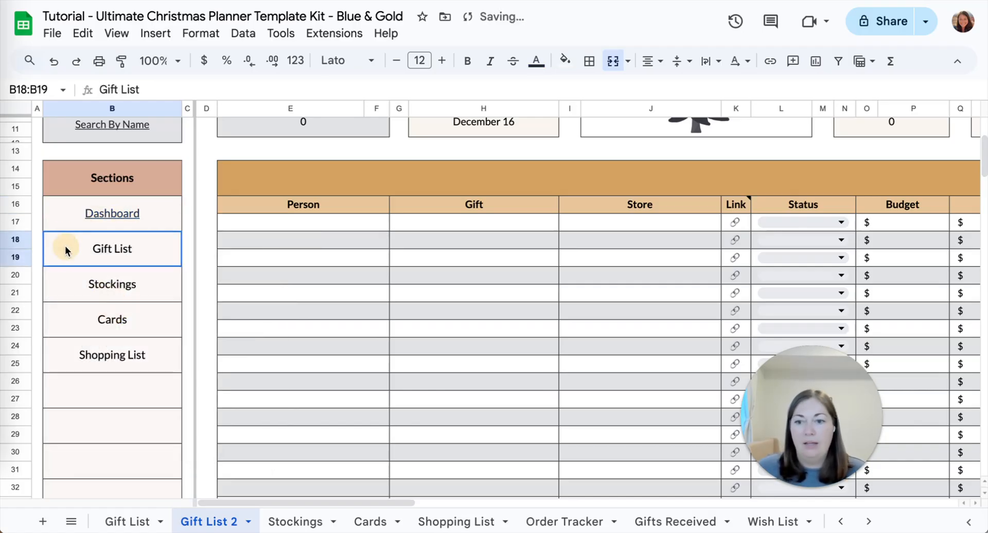
right_click(94, 250)
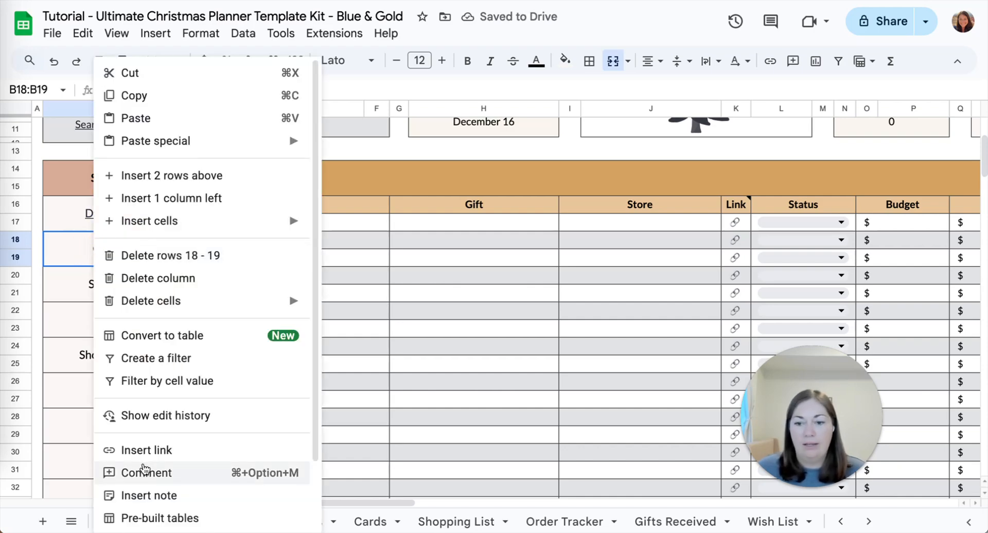
click(147, 451)
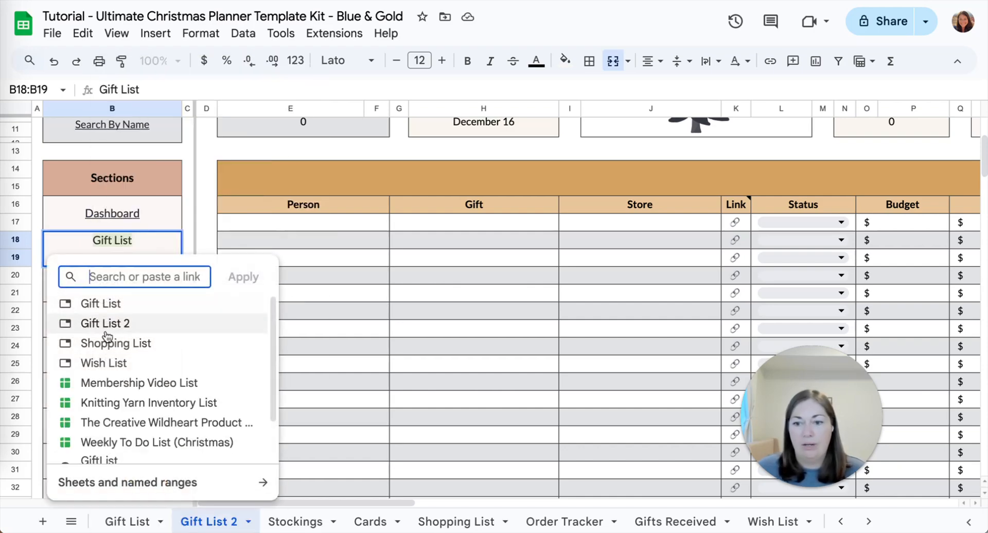
click(103, 305)
Link the Stockings cell in the Sections list to the Stockings sheet
click(79, 290)
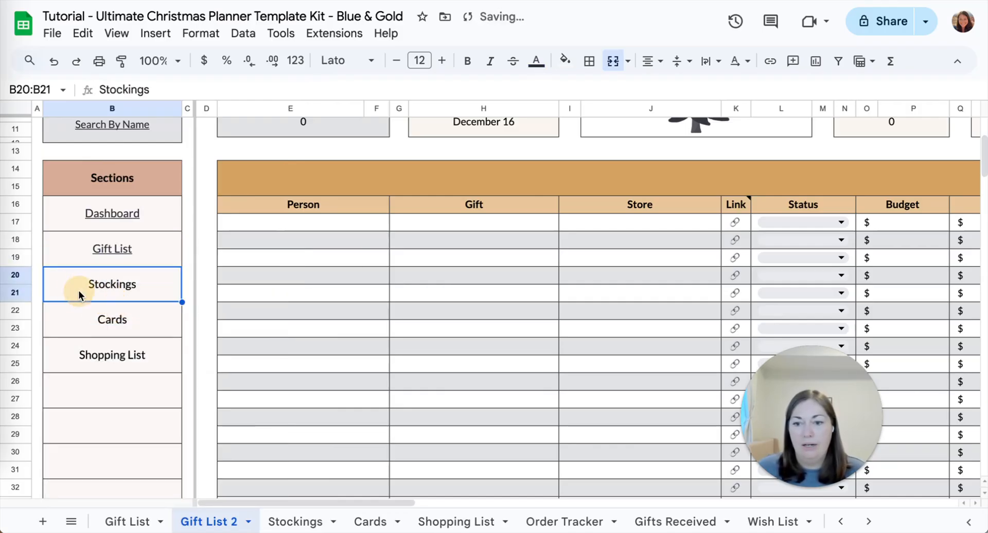
right_click(79, 293)
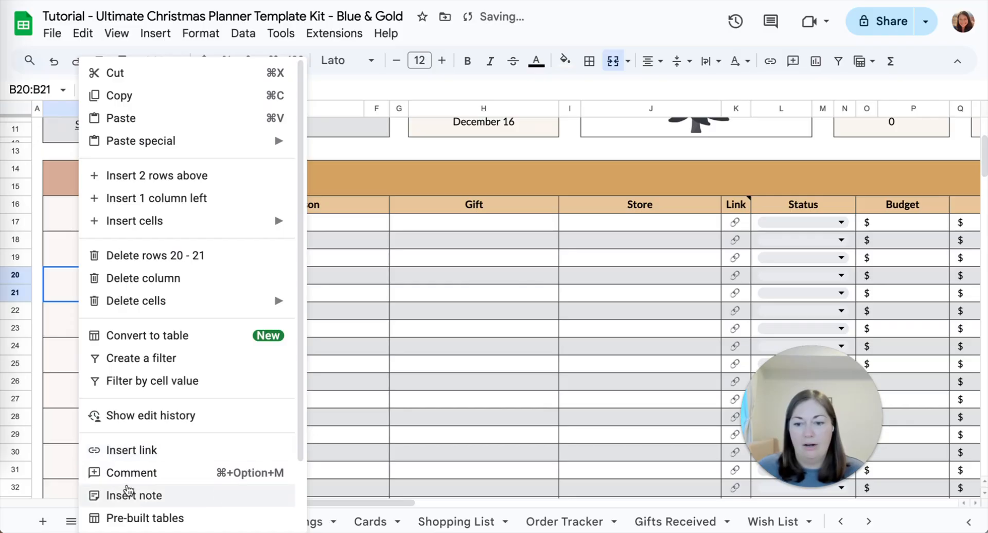
click(132, 451)
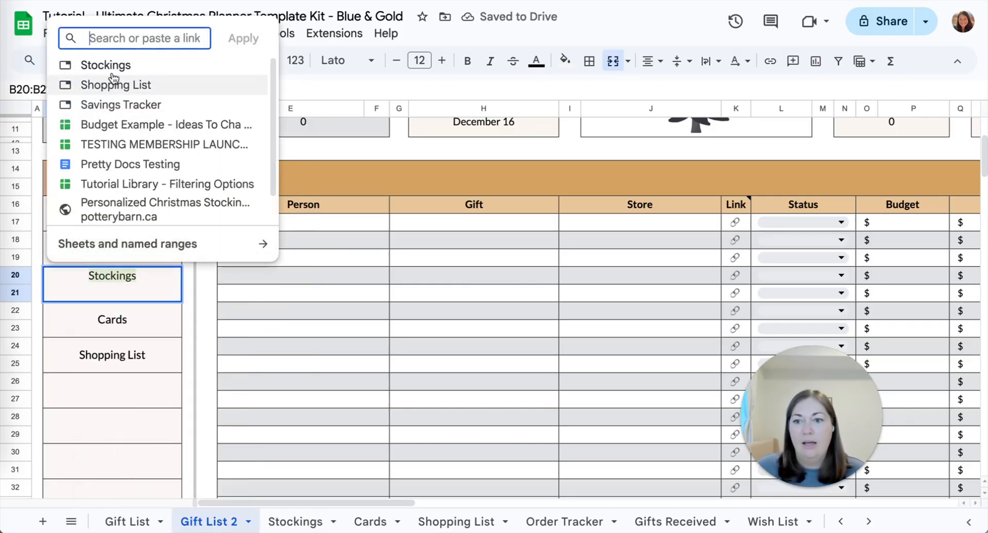
click(114, 71)
Link the Cards cell in the Sections list to the Cards sheet
click(80, 322)
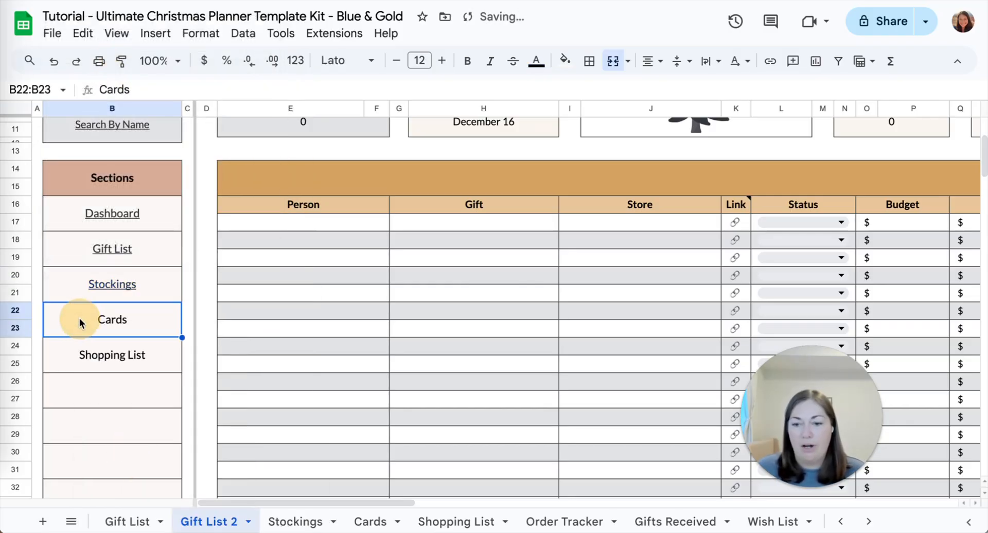
right_click(80, 322)
click(115, 450)
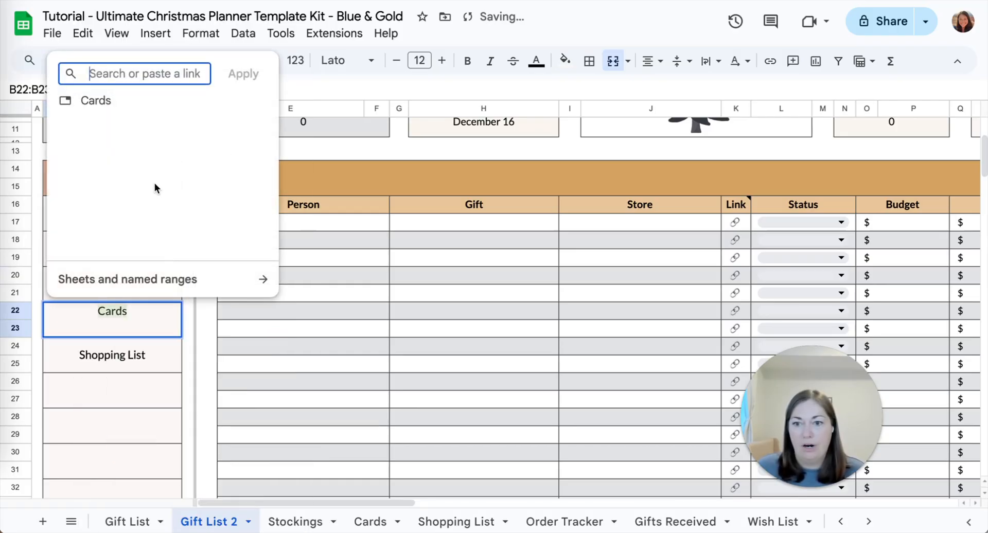
click(103, 101)
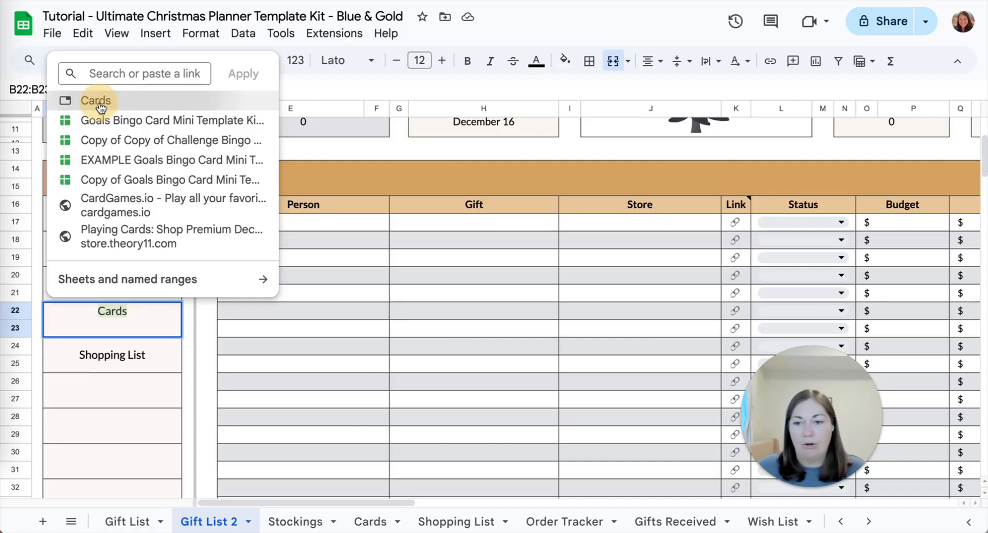
Insert a link on the Shopping List cell in the Sections list, choosing the Stockings sheet from the workbook's sheets
click(99, 359)
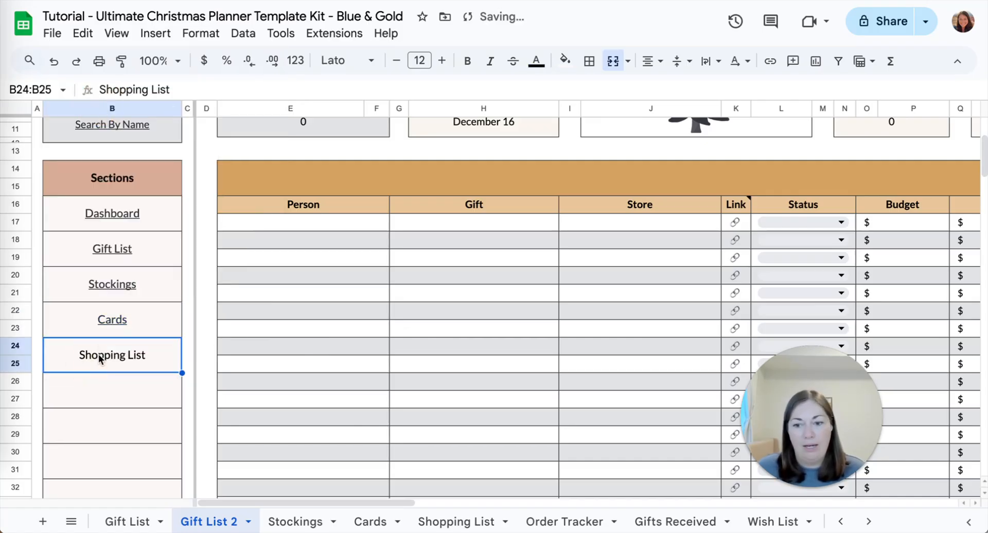
right_click(98, 354)
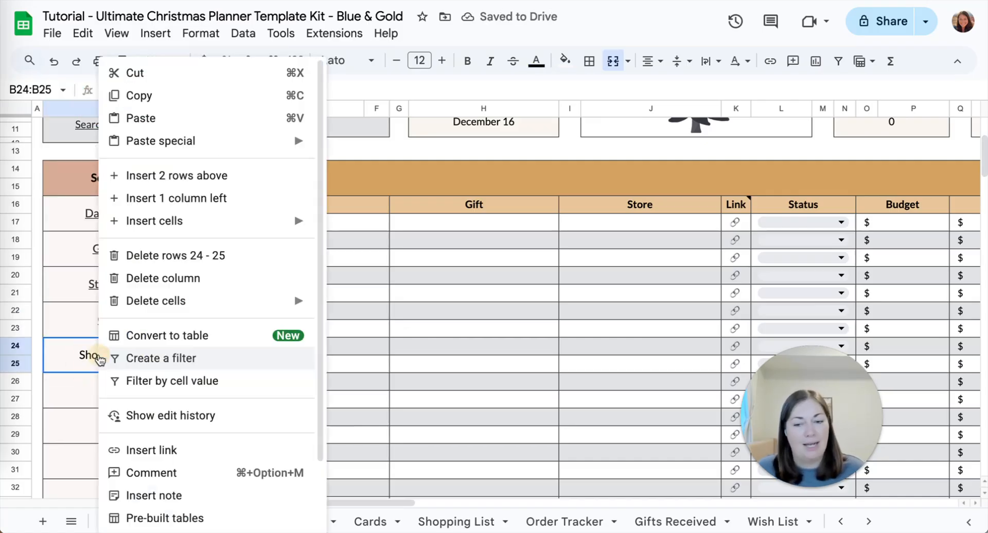
click(146, 450)
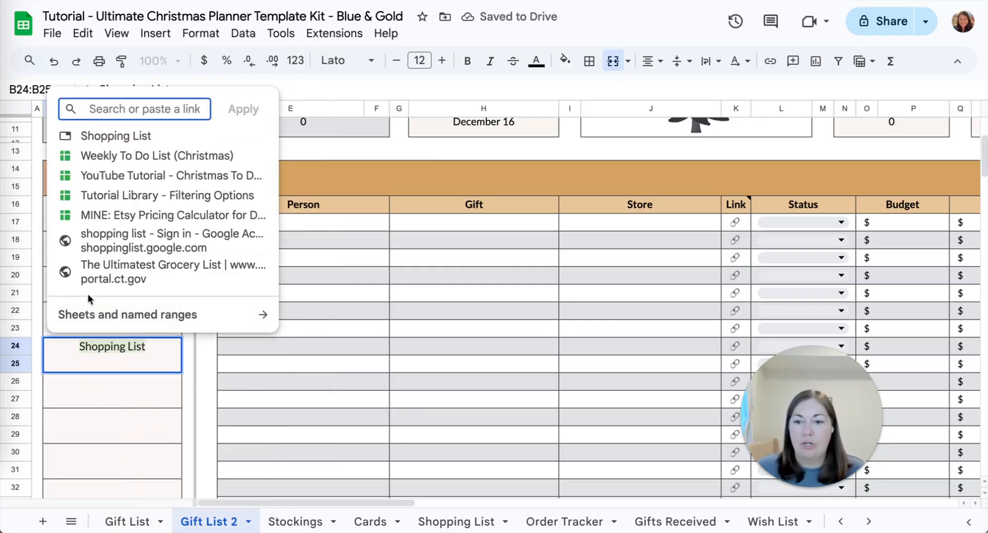
click(149, 312)
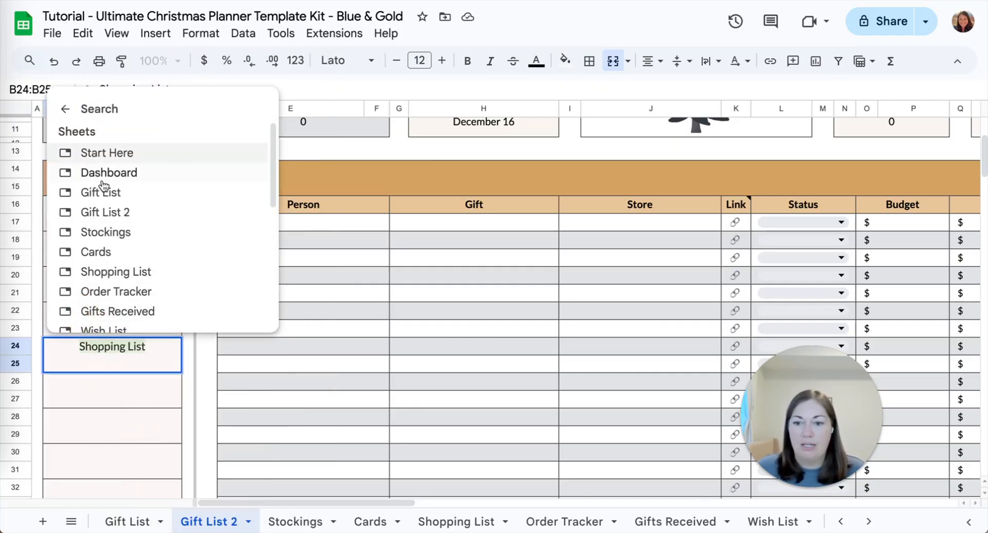
click(104, 232)
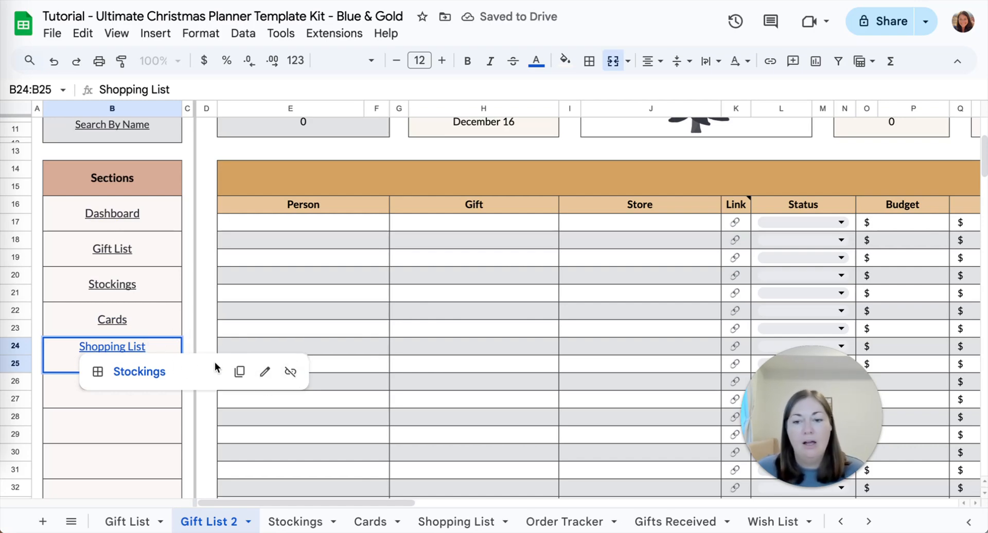
Remove the Stockings link from the Shopping List cell in the Sections list
drag(108, 390, 102, 410)
click(109, 354)
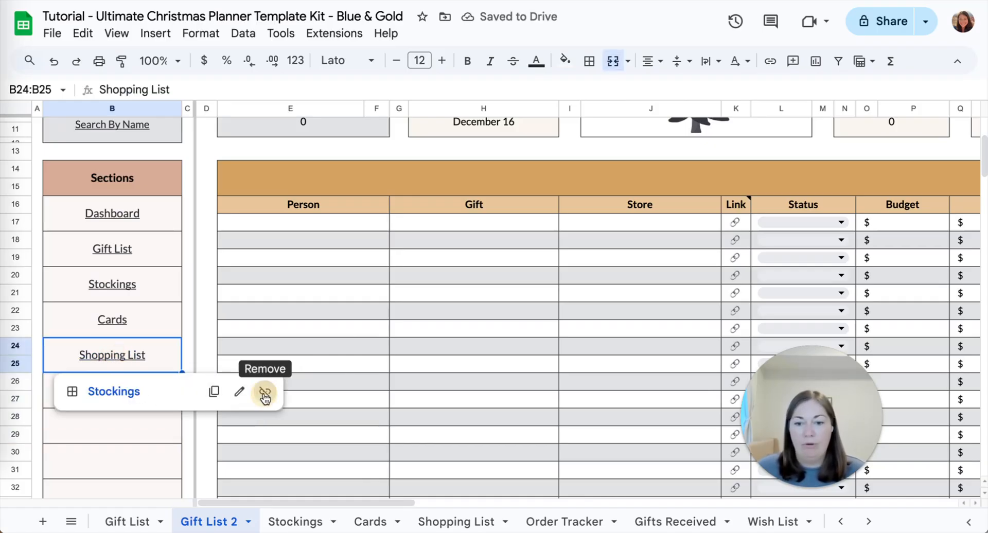
click(264, 393)
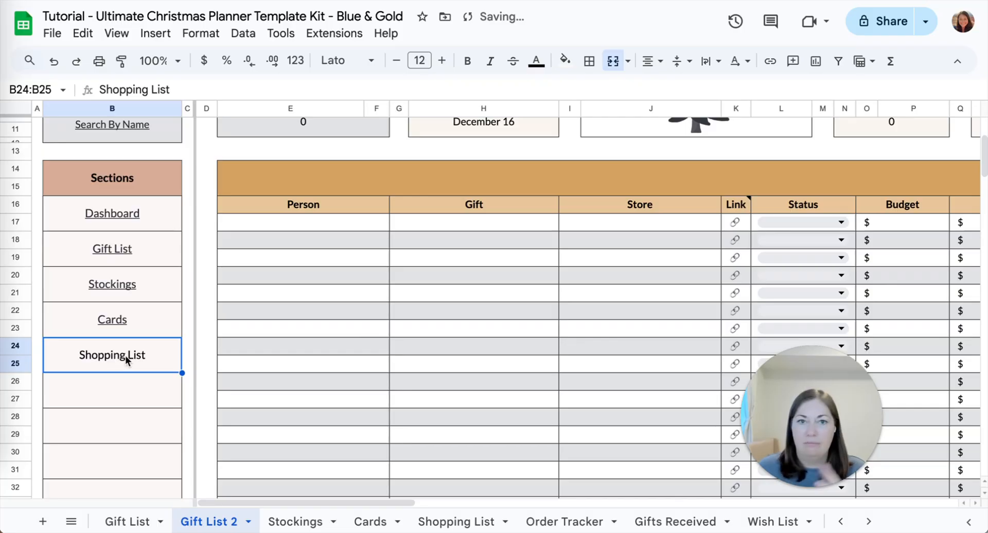
Link the Shopping List cell in the Sections list to the Shopping List sheet, chosen from the workbook's sheets
right_click(127, 356)
click(161, 451)
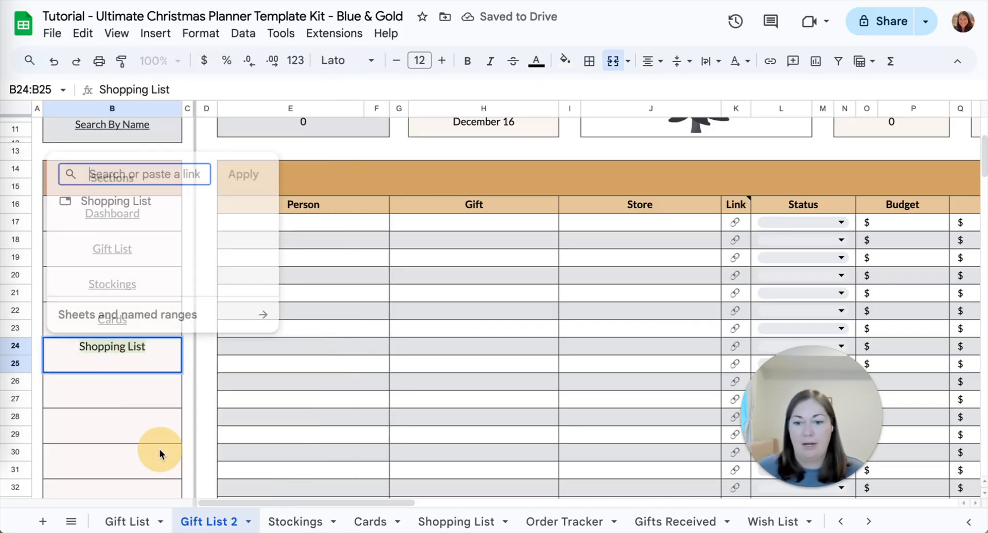
click(133, 317)
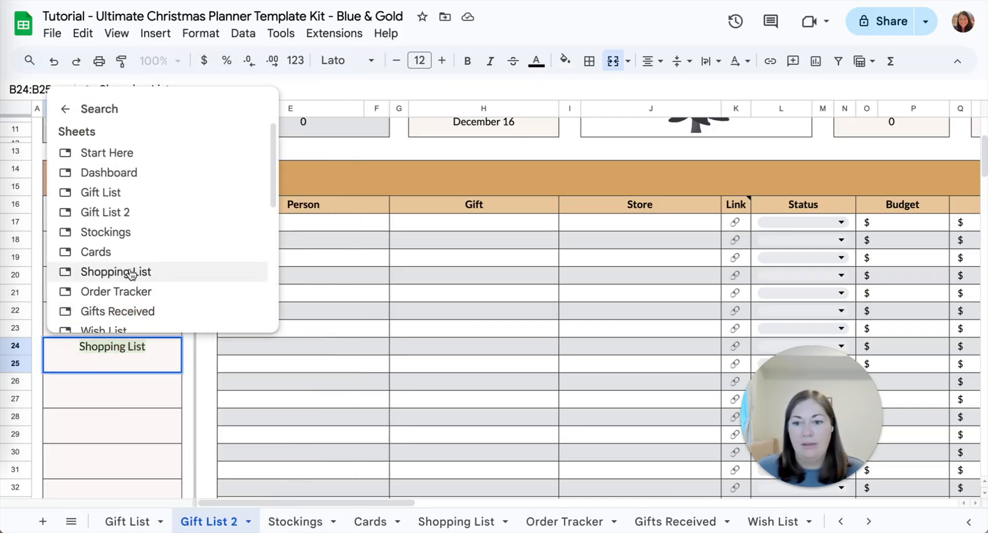
click(121, 273)
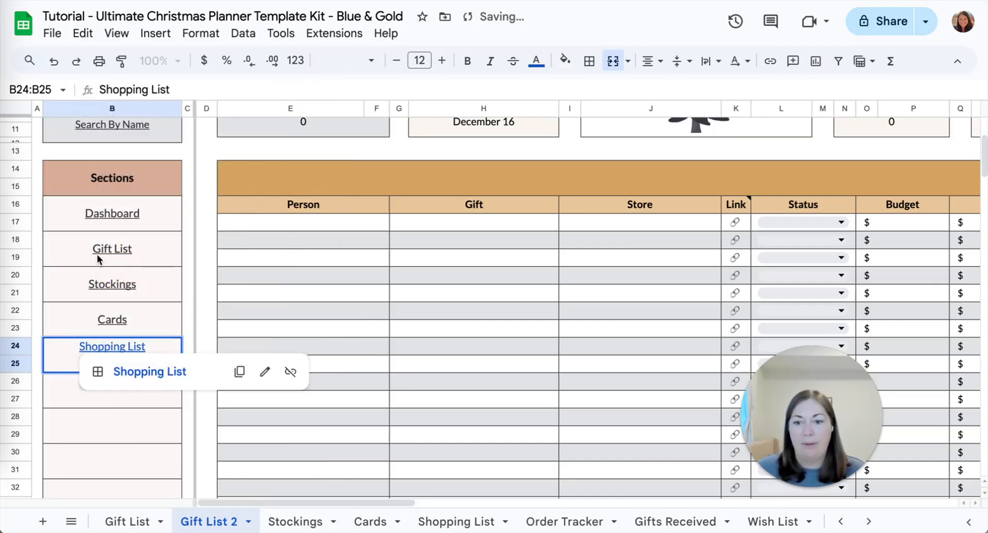
Test the Dashboard link in the Sections list by following it, and return to the Gift List 2 sheet
click(103, 255)
click(103, 214)
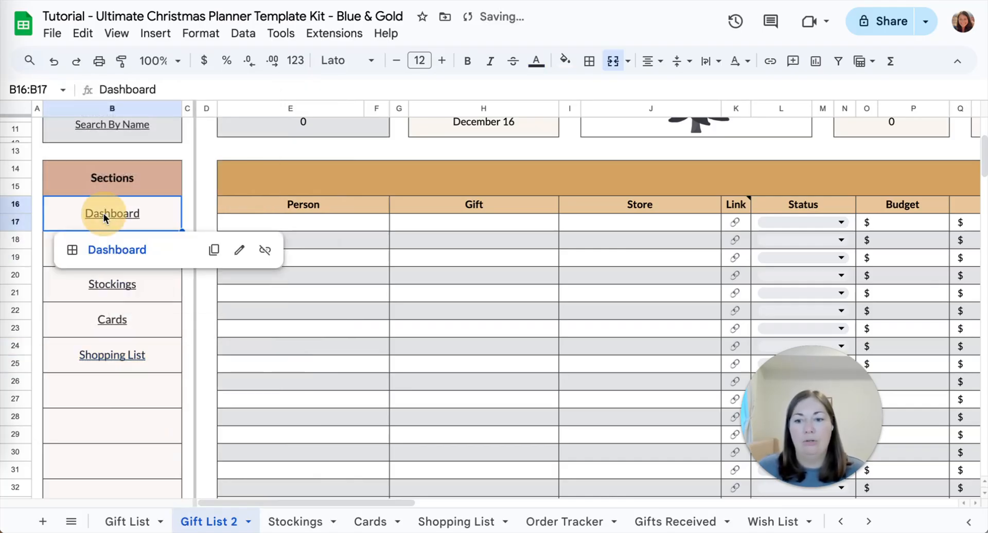
click(114, 255)
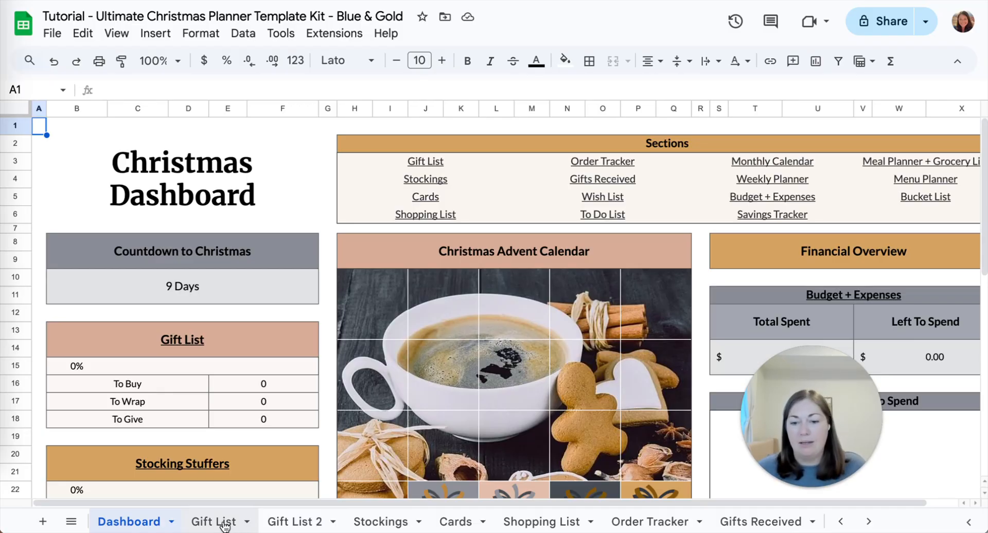
click(285, 522)
Test the Stockings link in the Sections list by following it, and switch to the original Gift List sheet
mouse_move(170, 343)
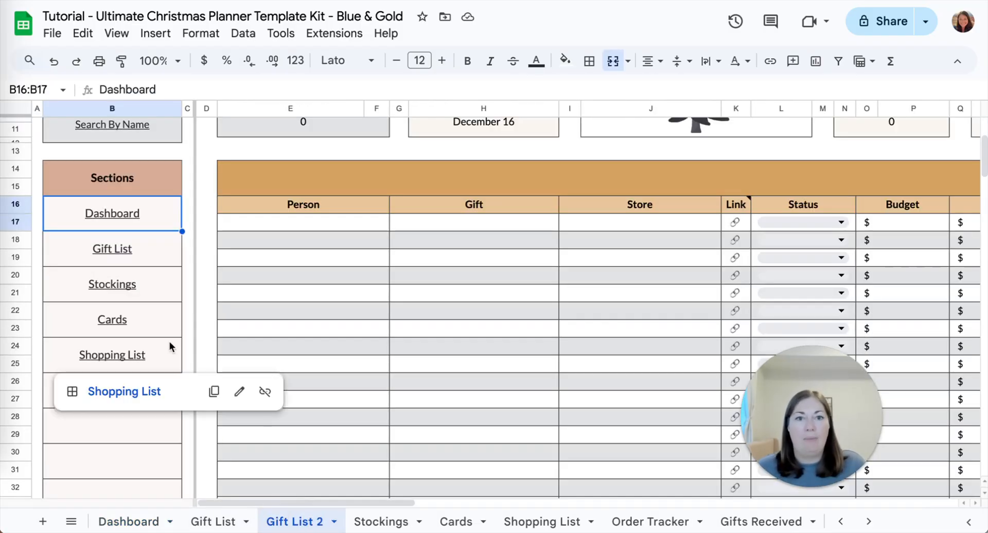
mouse_move(152, 314)
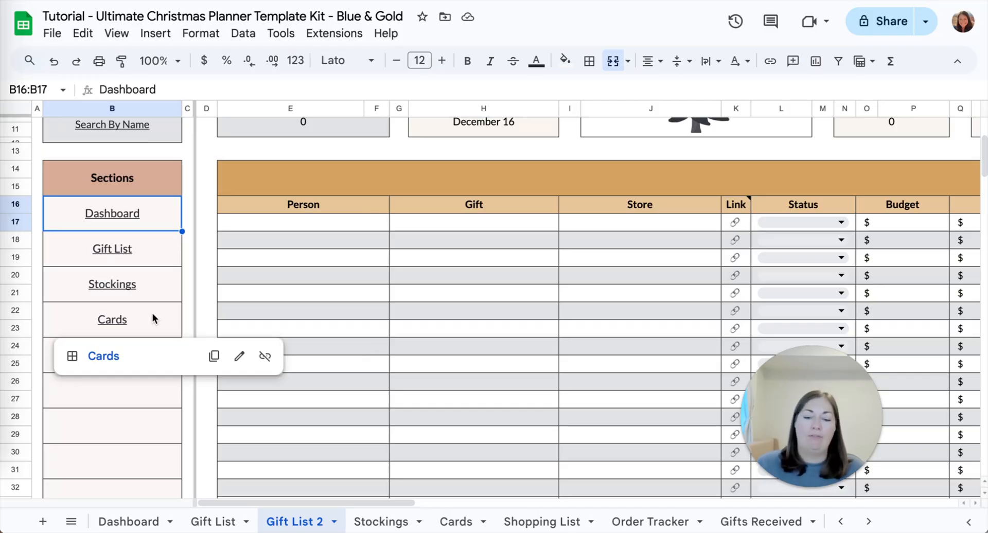
scroll(566, 522, right, 5)
scroll(591, 522, left, 5)
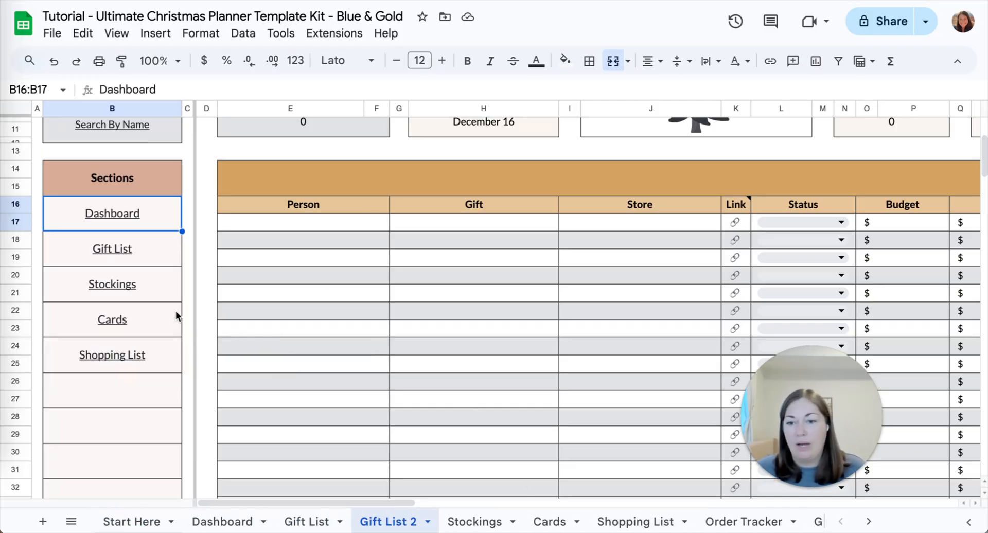
click(95, 281)
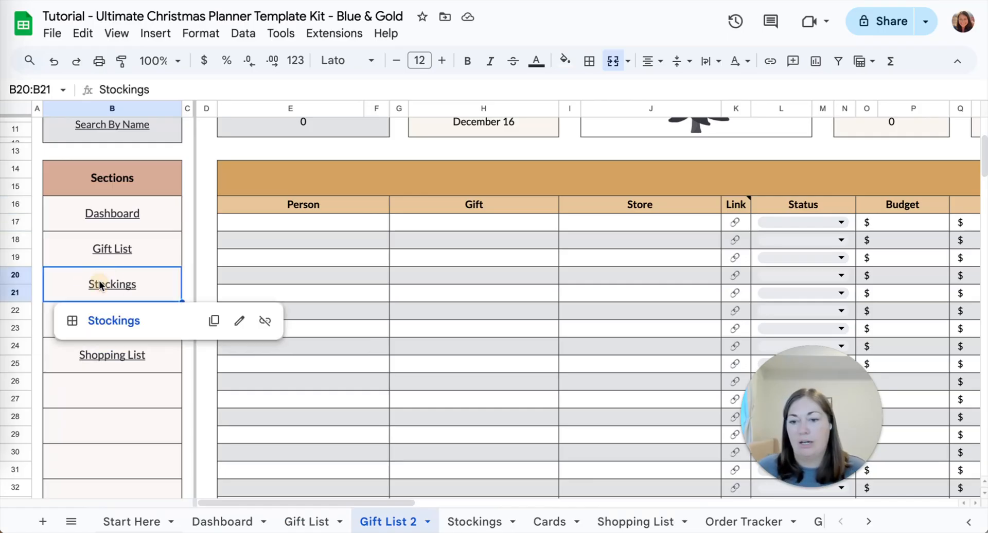
click(116, 322)
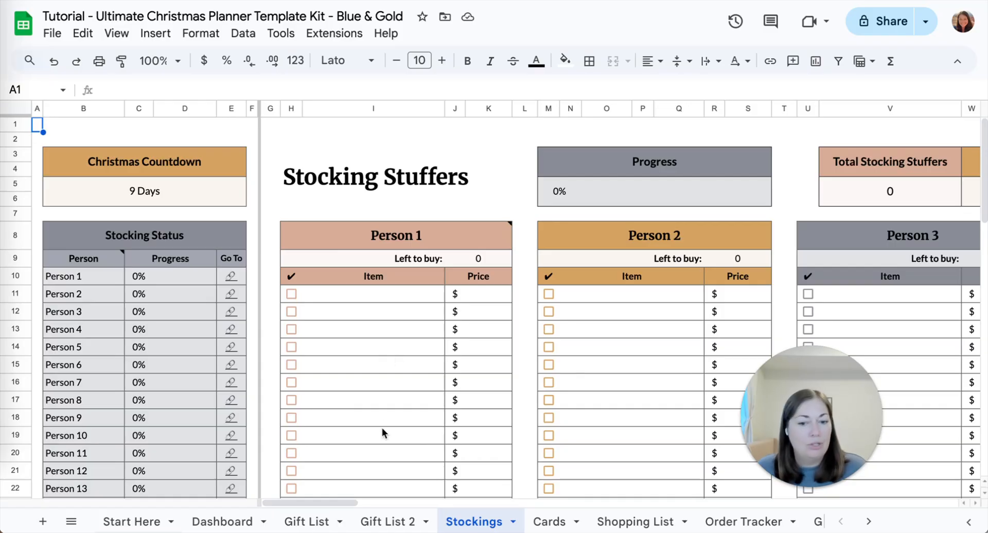
click(319, 523)
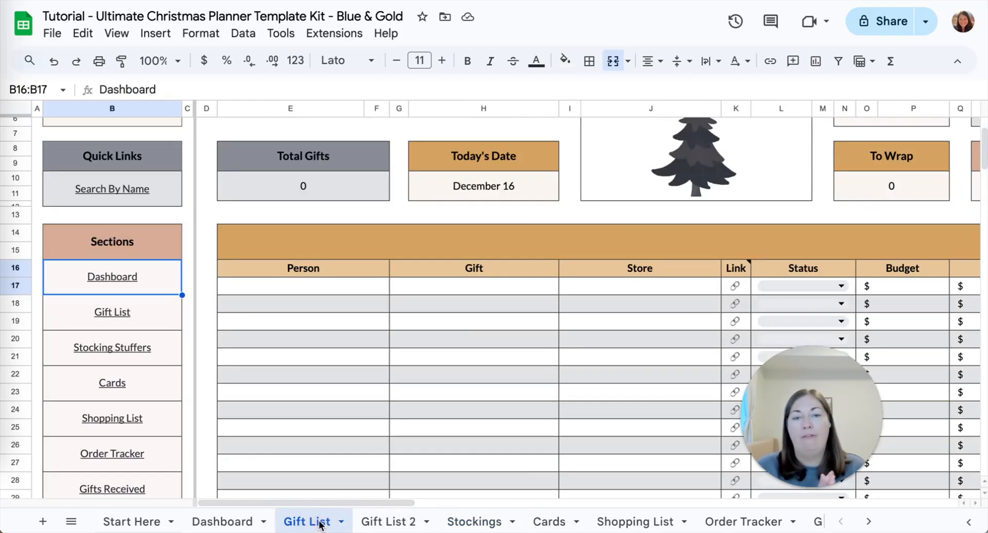